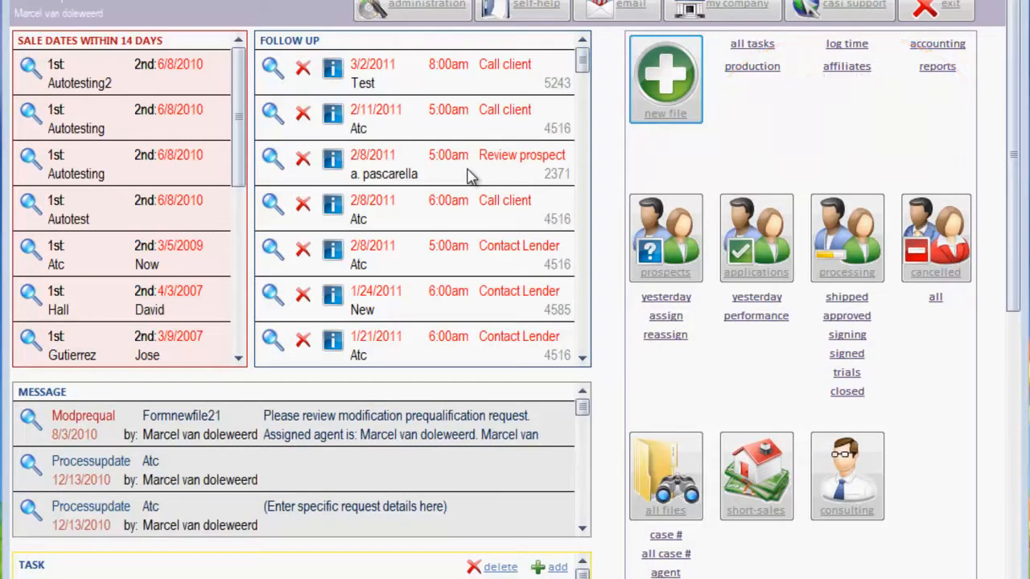
Start a new file and enter the borrower's last name, first name and home phone number
left_click(678, 91)
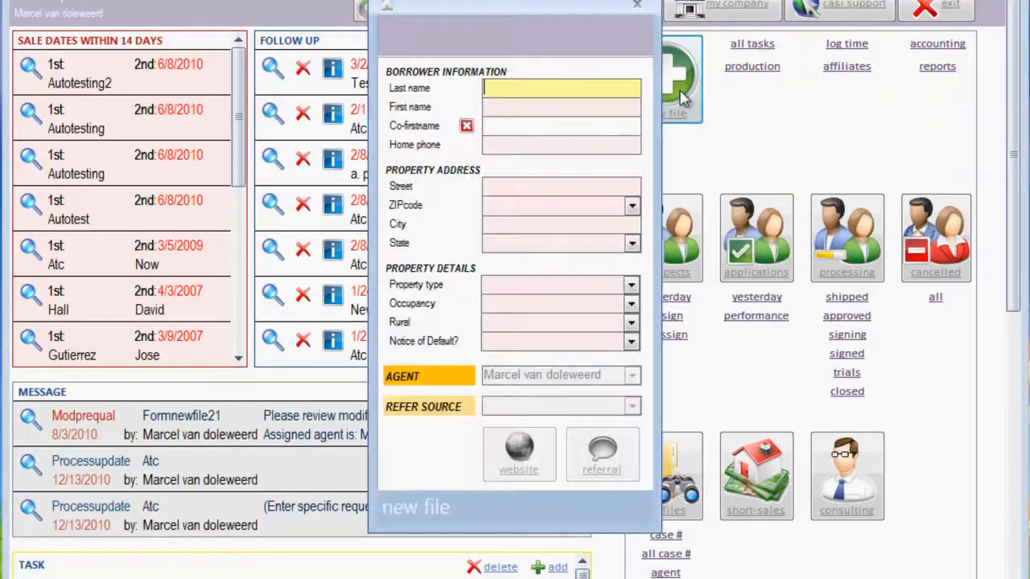
type("Test")
key("Tab")
type("Test")
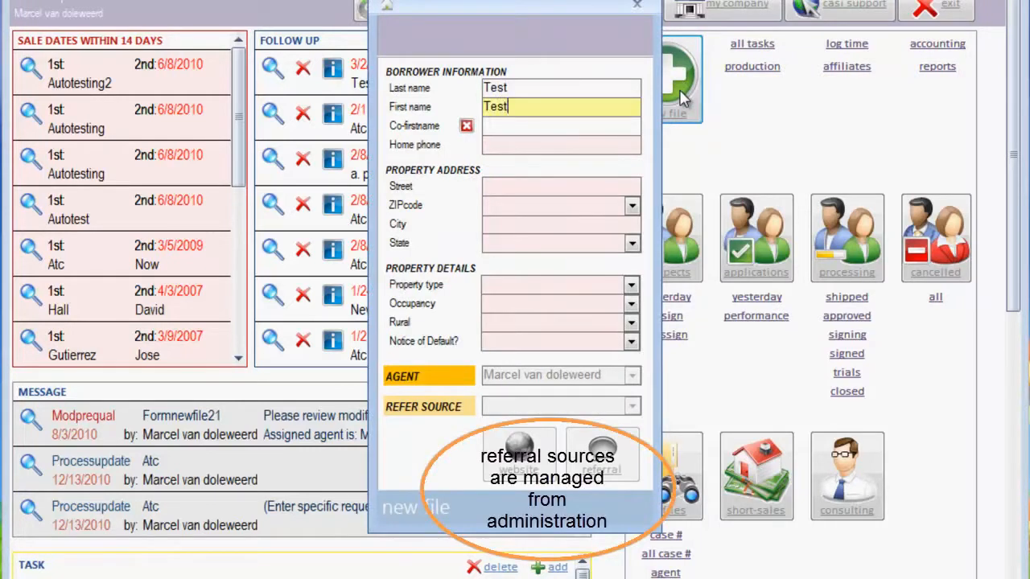
key("Tab")
key("Tab")
type("555) 555-5555")
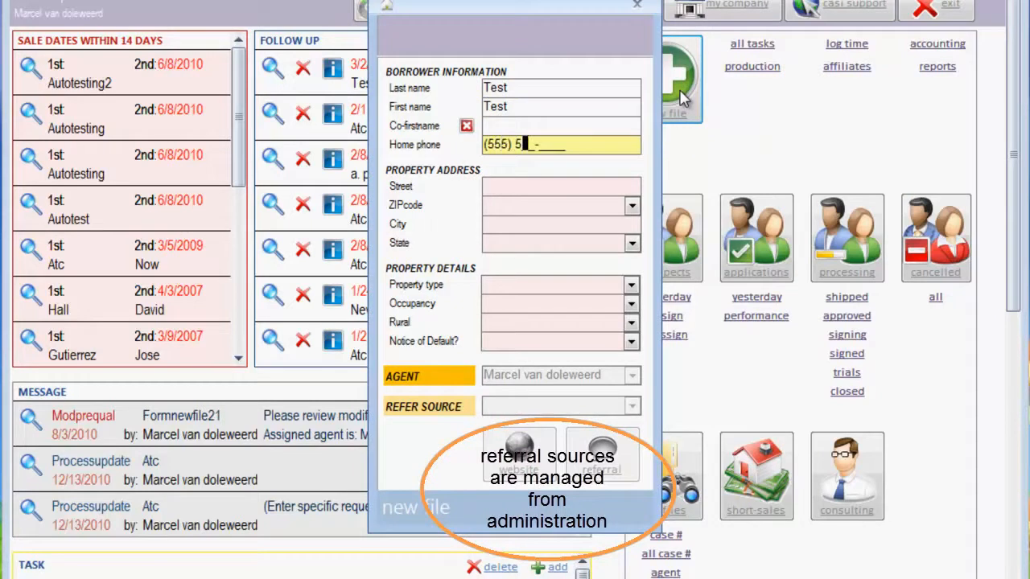
Fill in the property's street address and ZIP code, accepting the city and state filled in for it
key("Tab")
type("1 Street")
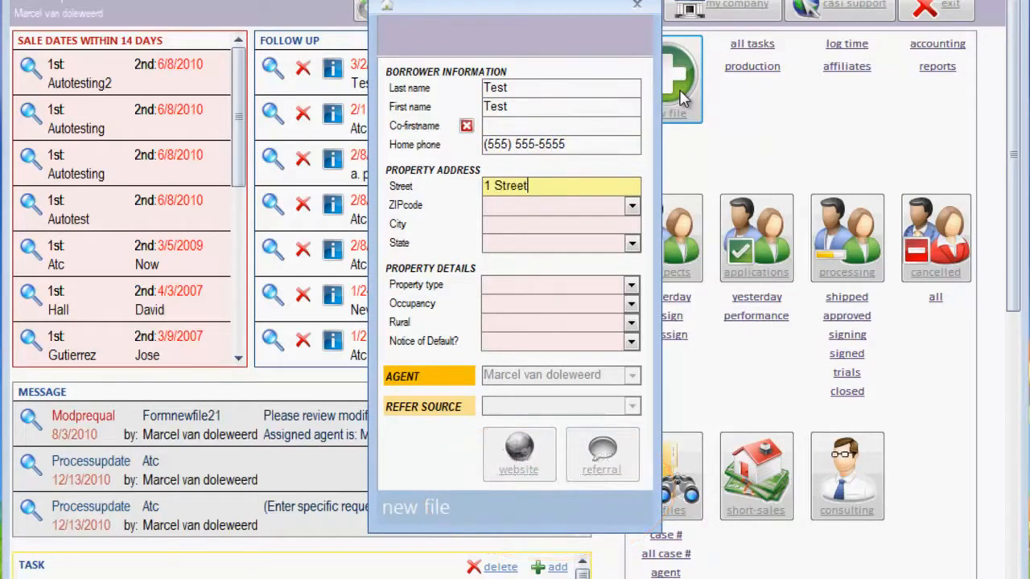
key("Tab")
type("92691")
key("Tab")
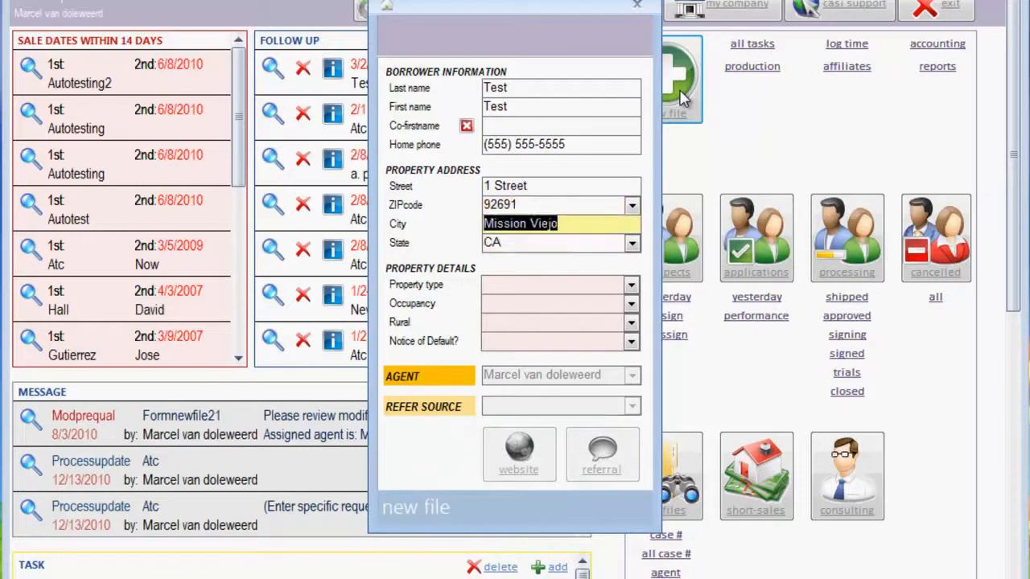
key("Tab")
key("Tab")
Set property type to 1unit, occupancy to Occupied, Rural and Notice of Default to No, and create the file as a referral
type("1unit")
key("Tab")
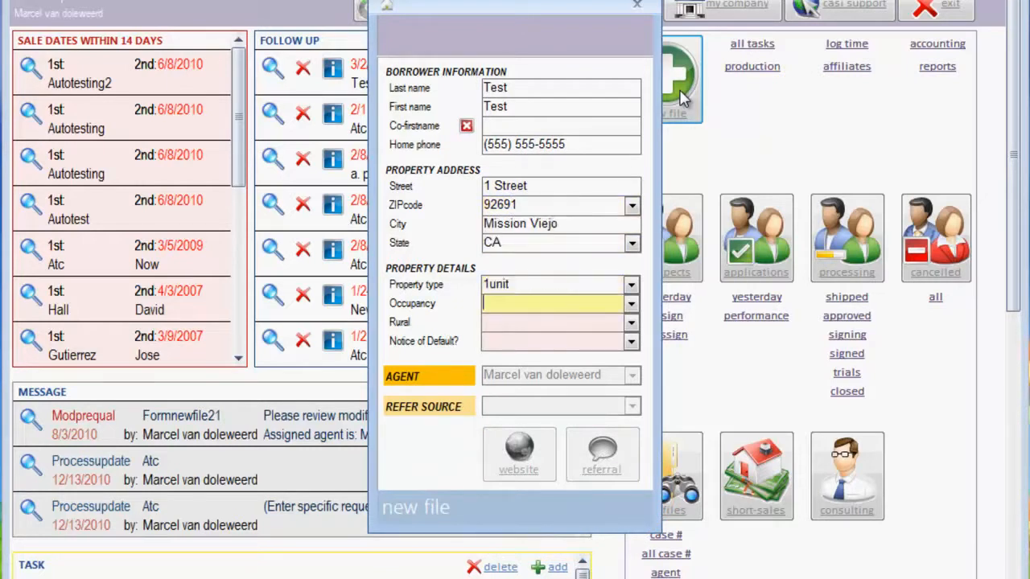
type("Occupied")
key("Tab")
type("No")
key("Tab")
type("n")
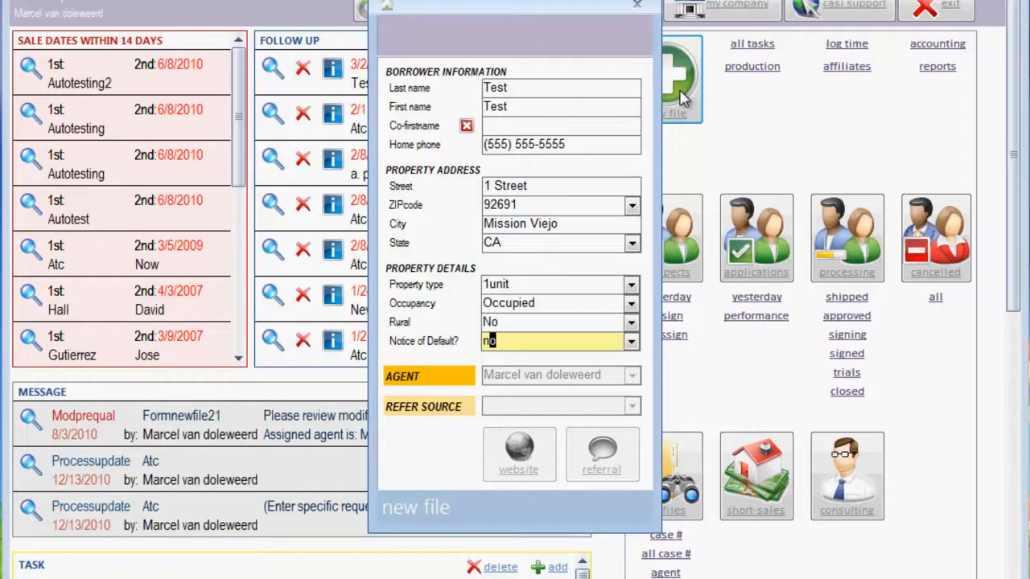
key("Tab")
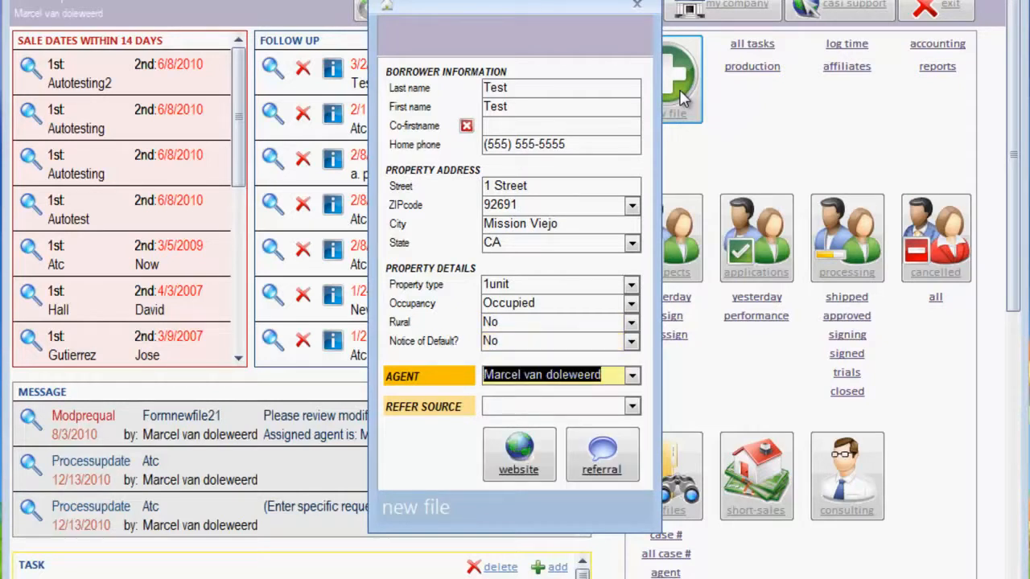
left_click(617, 461)
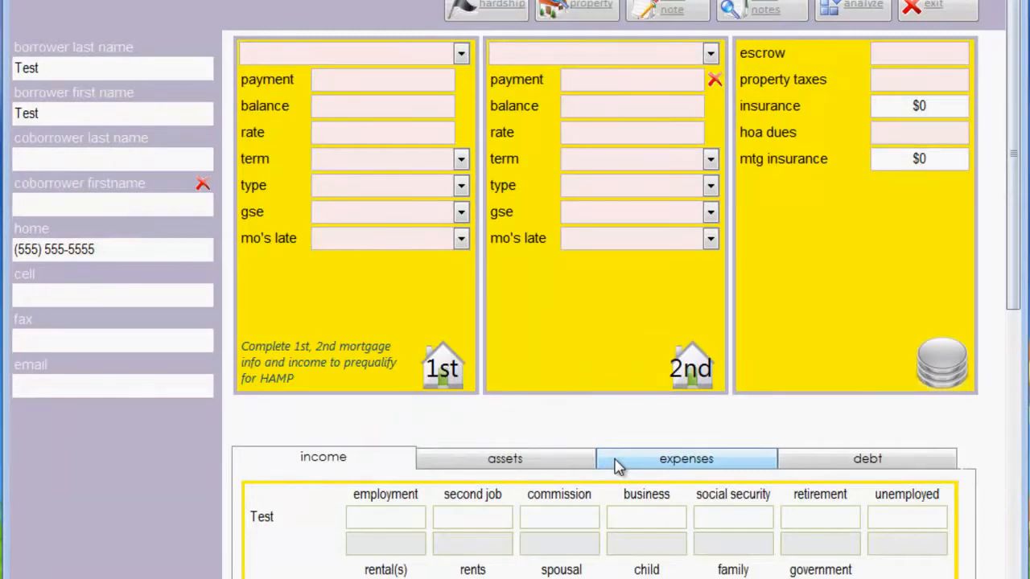
Enter Wamu as the first mortgage's lender with a $1,500 payment and a $150,000 balance
left_click(320, 53)
type("wamu")
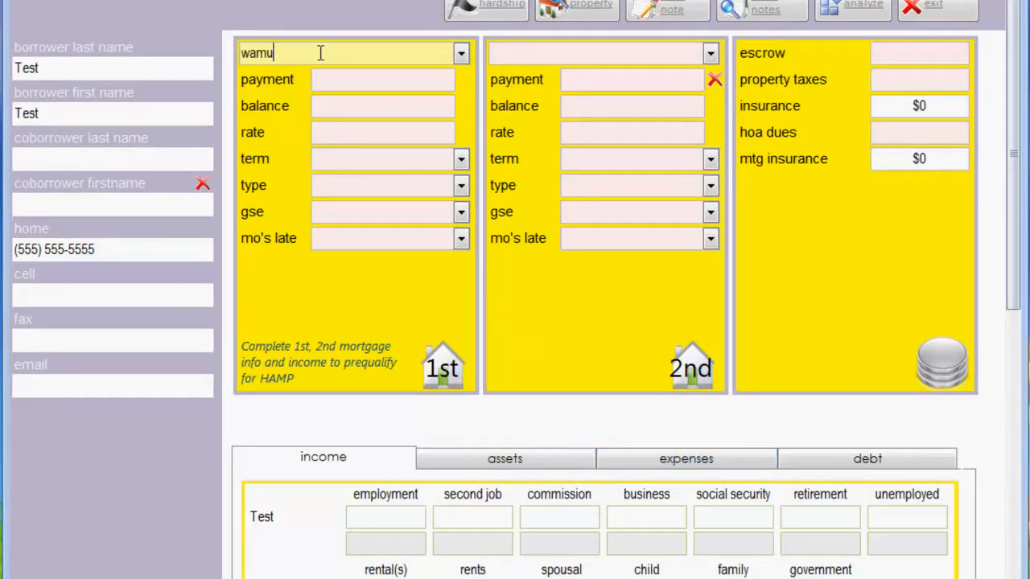
key("Tab")
type("1500")
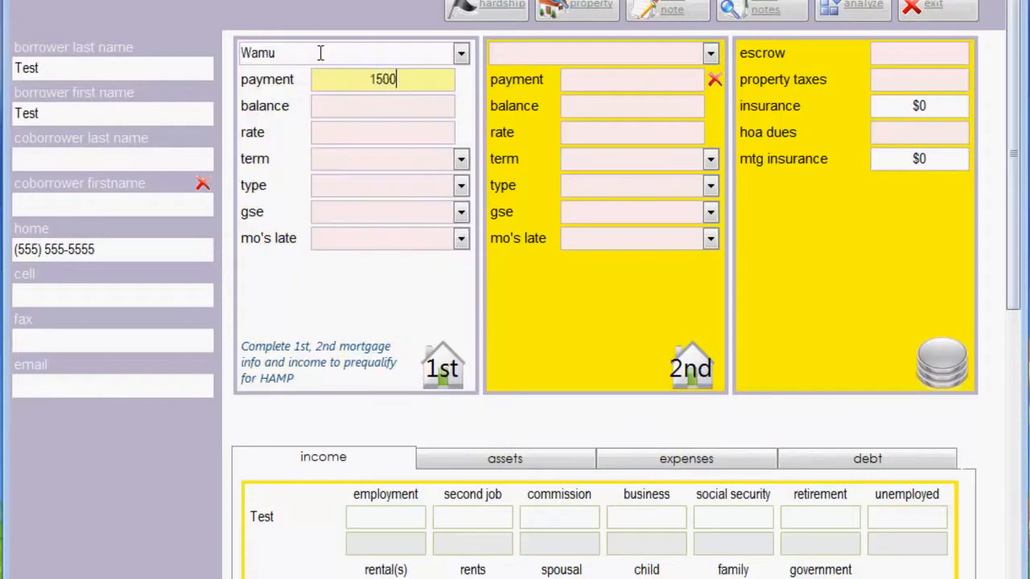
key("Tab")
type("150000")
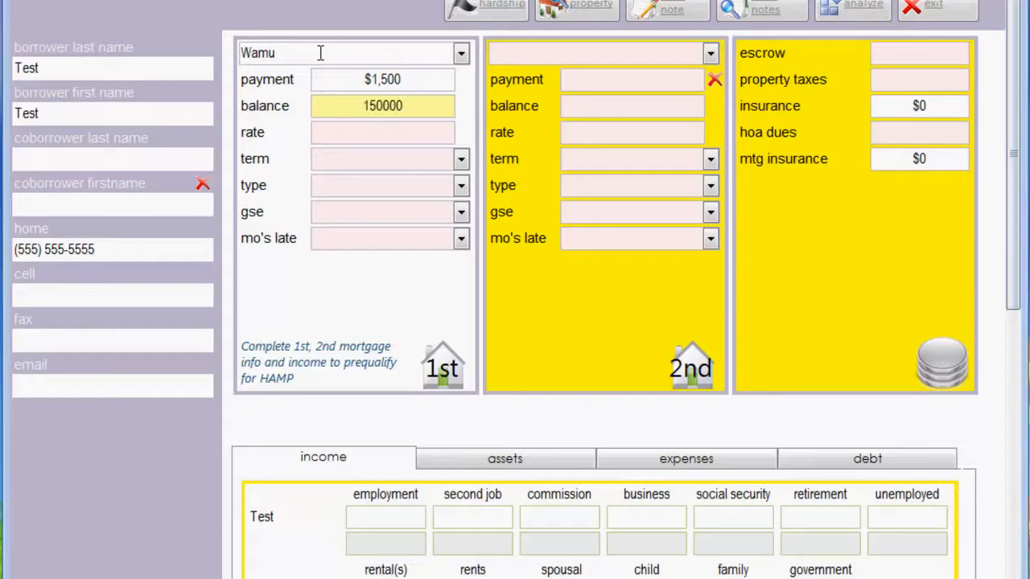
key("Tab")
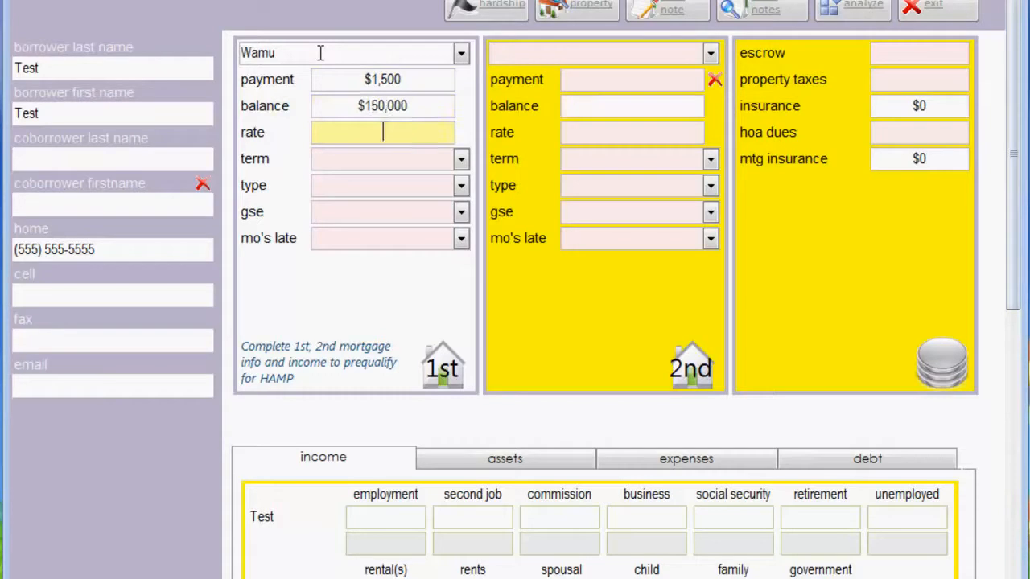
Set the first mortgage's rate to 7, its term to 30 and its type to Principal
type("7")
key("Tab")
type("30")
key("Tab")
type("pr")
key("Tab")
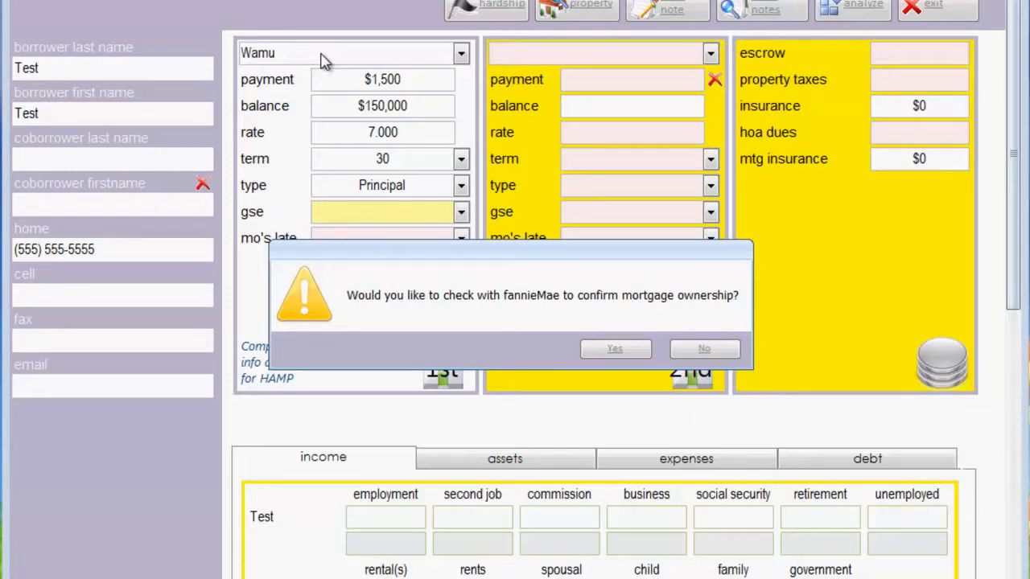
Decline the mortgage ownership check, then set the first mortgage's GSE to Fnm and its months late to 2
left_click(706, 351)
left_click(705, 351)
left_click(461, 212)
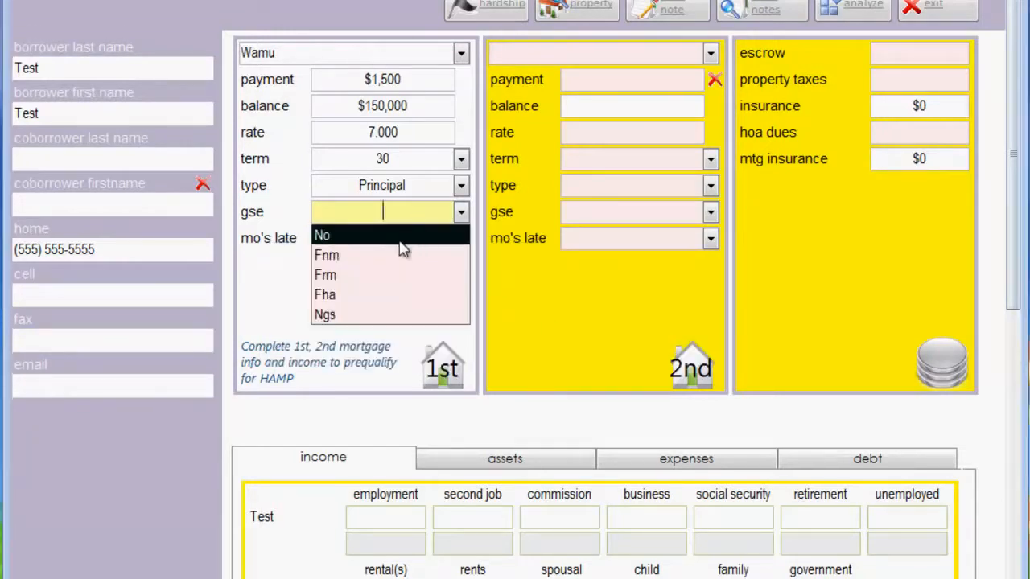
left_click(394, 260)
left_click(463, 238)
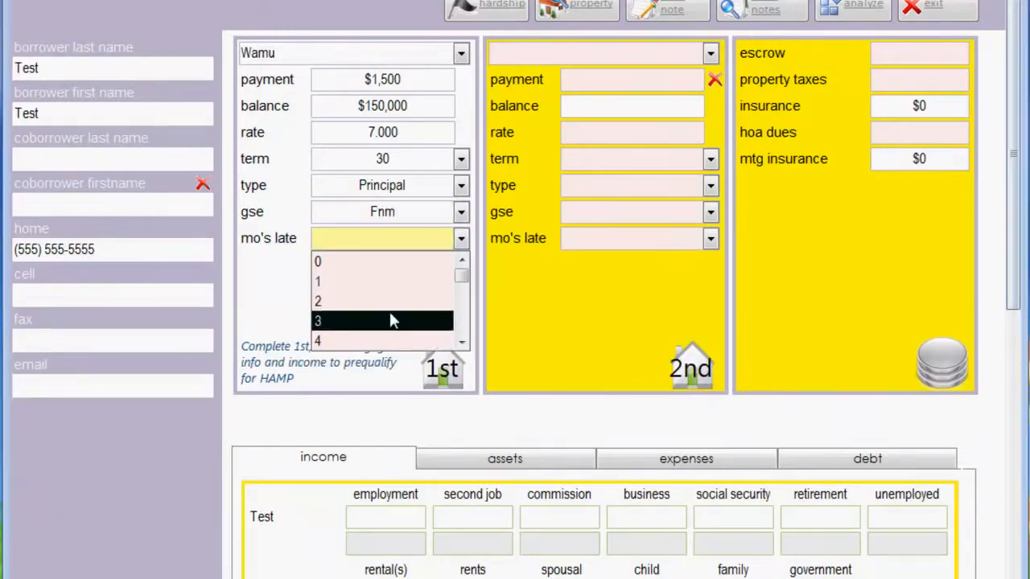
left_click(392, 302)
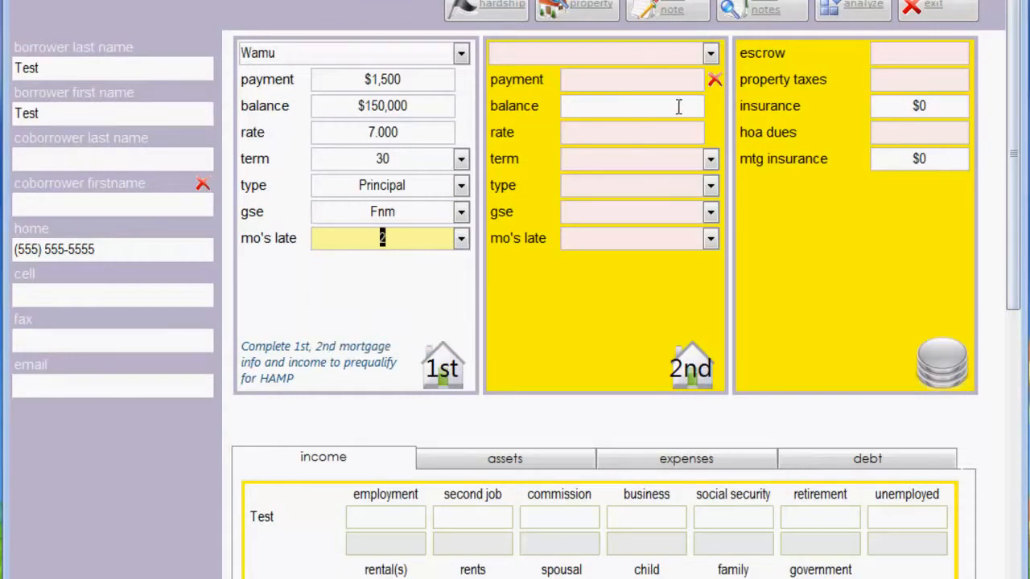
Mark the second mortgage as none and enter escrow $0, property taxes $100, insurance $100 and HOA dues $0
left_click(714, 81)
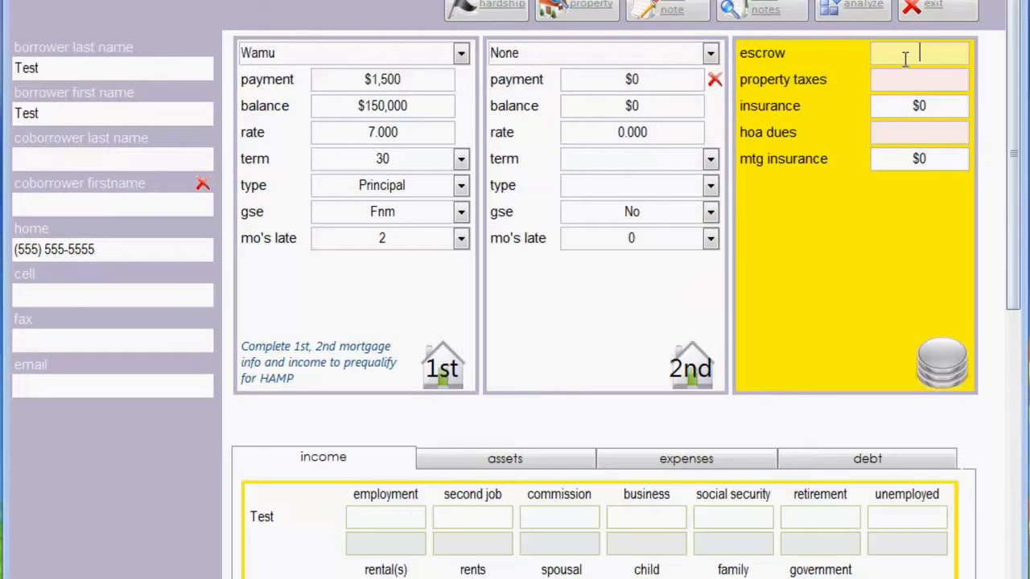
type("0")
key("Tab")
type("100")
key("Tab")
type("100")
key("Tab")
type("0")
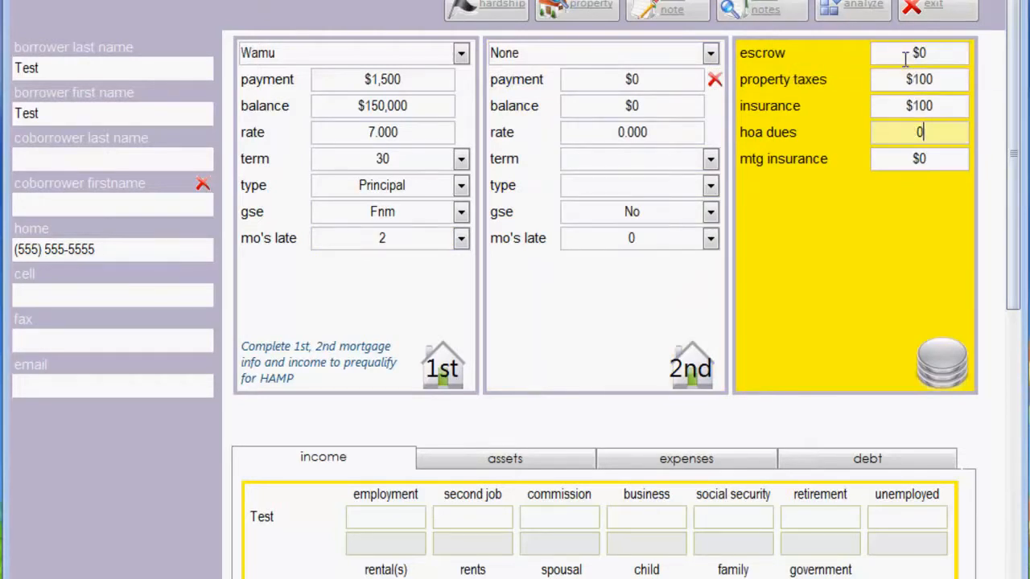
key("Tab")
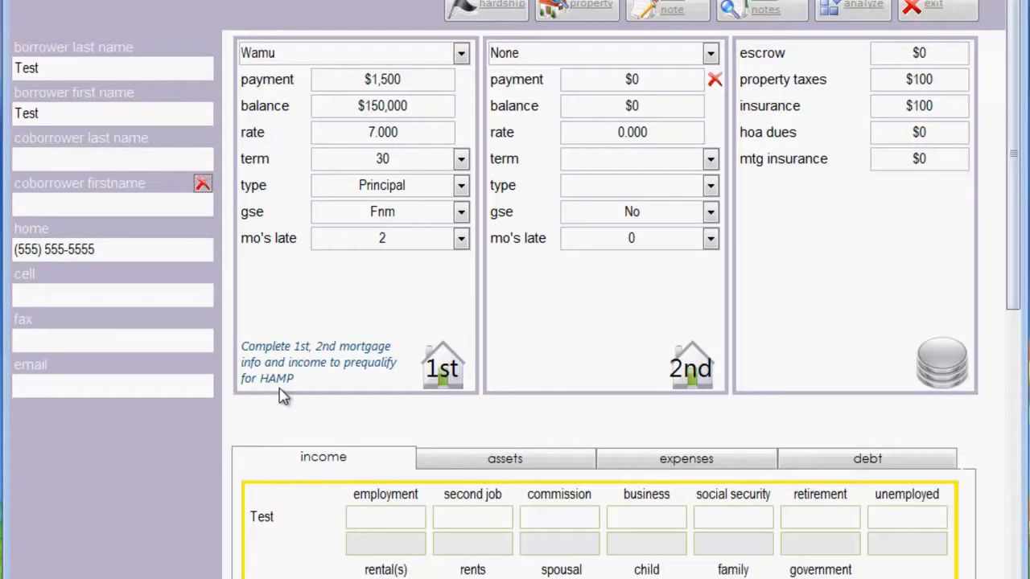
Record the borrower's monthly employment income as $3,000 gross and $2,500 net
left_click(395, 522)
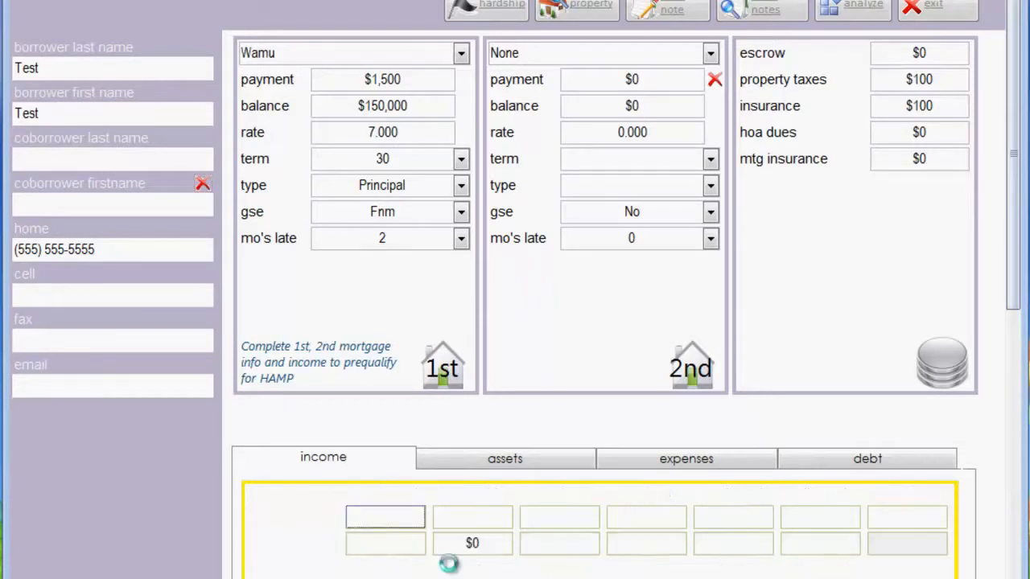
type("3000")
key("Tab")
type("2500")
key("Tab")
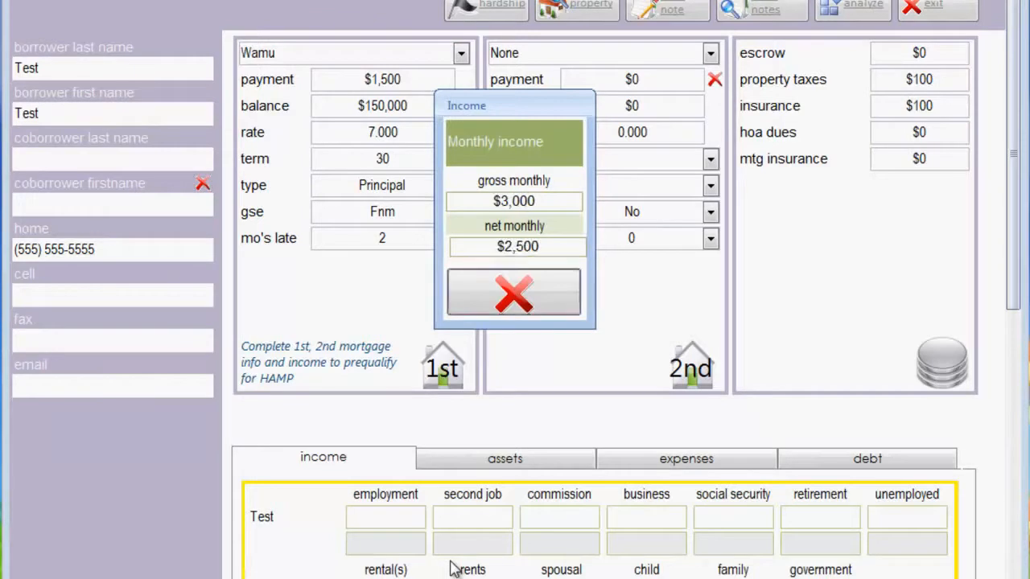
left_click(550, 310)
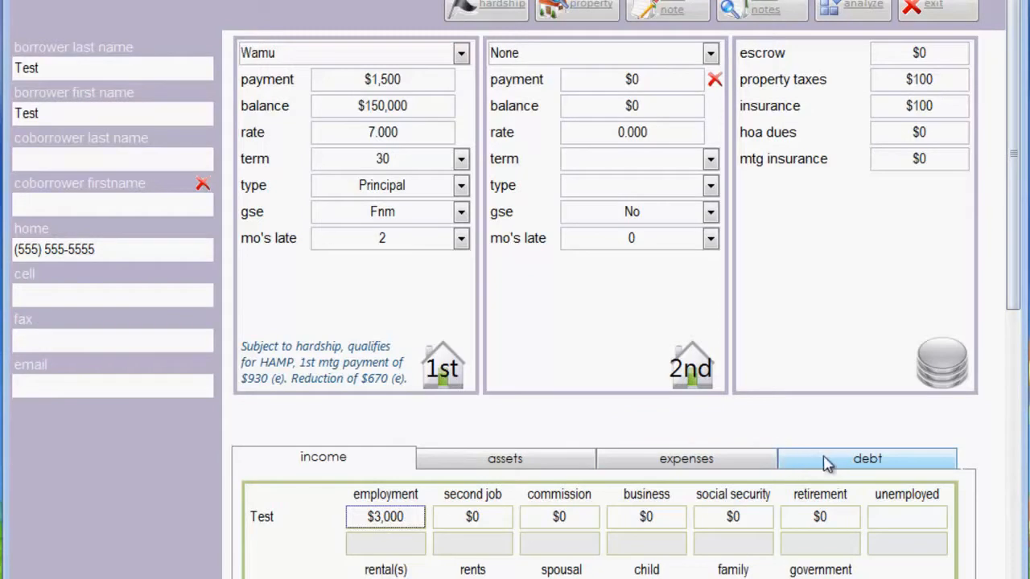
Enter $1,000 as the checking account balance in the borrower's assets
left_click(547, 464)
type("1000")
key("Tab")
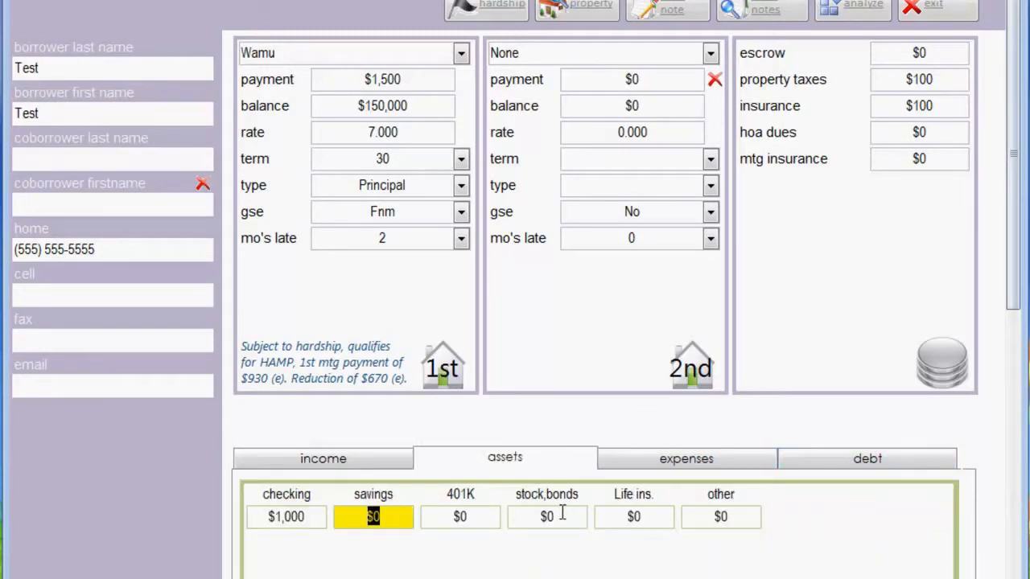
Enter the monthly expenses telephone $50, cell phone $50, cable $25, electricity $10 and gas $25
left_click(694, 471)
type("50")
key("Tab")
type("50")
type("25")
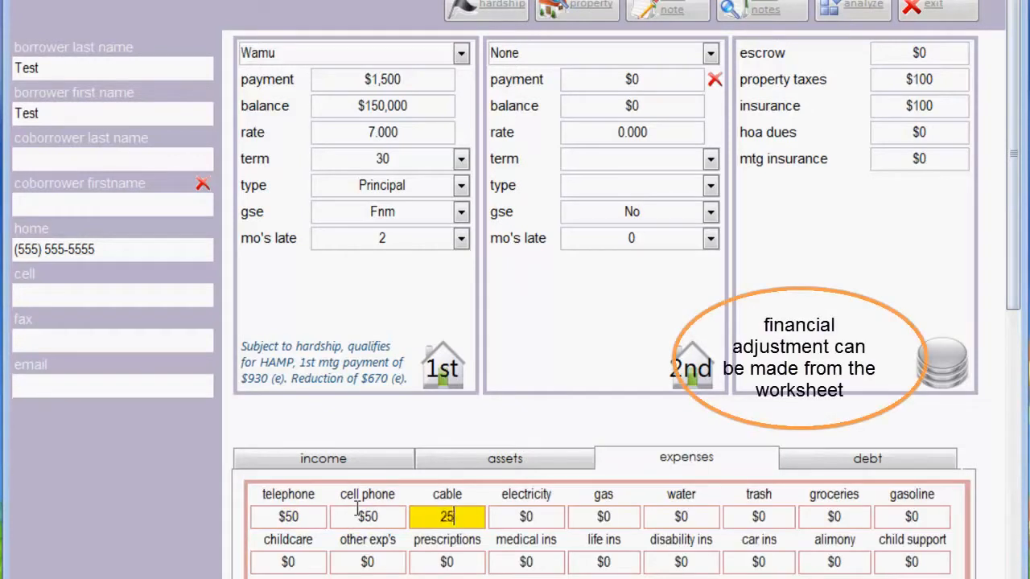
key("Tab")
type("10")
key("Tab")
type("25")
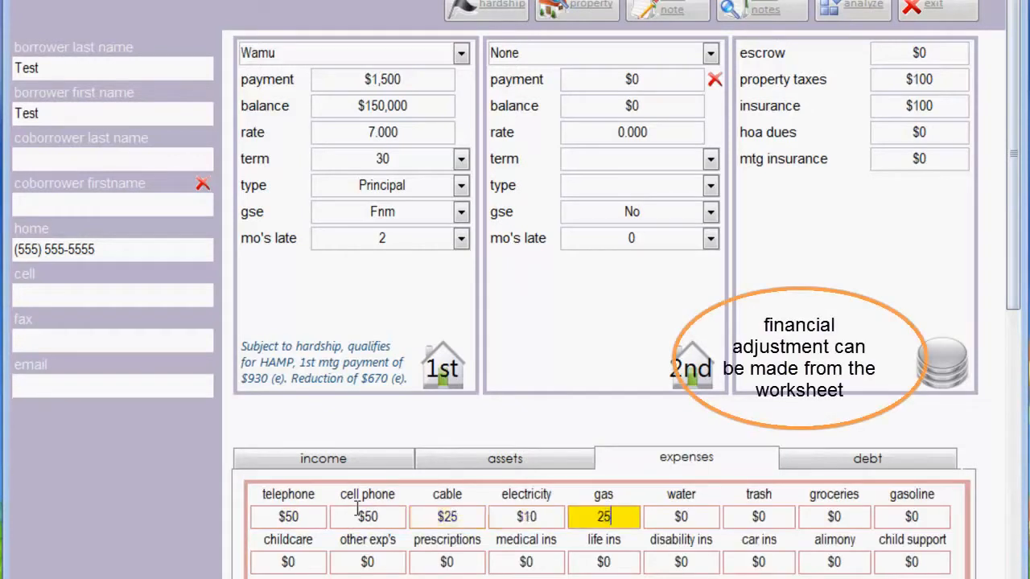
Enter the monthly expenses water $50, trash $10 and groceries $500
key("Tab")
type("50")
key("Tab")
type("10")
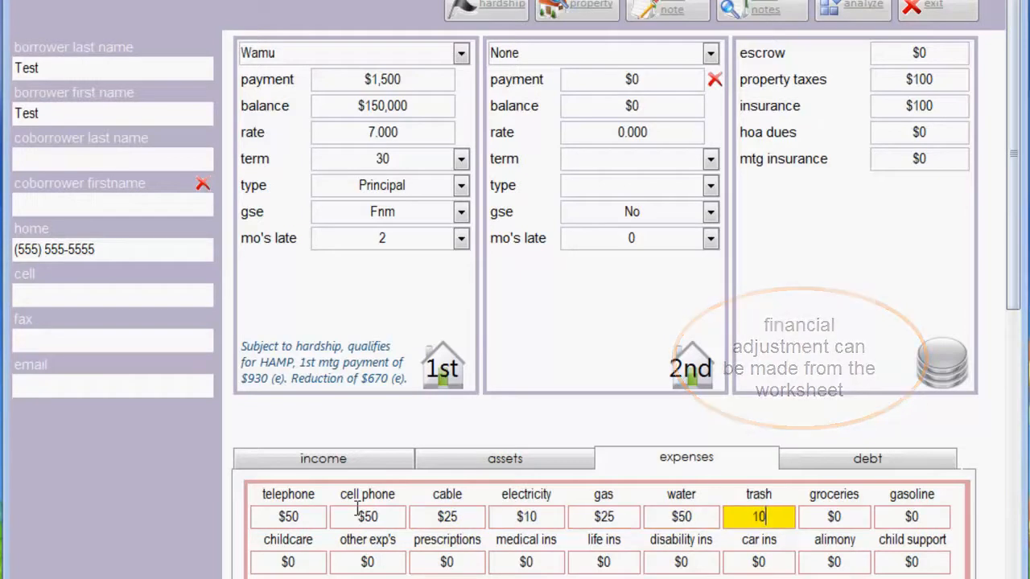
key("Tab")
type("500")
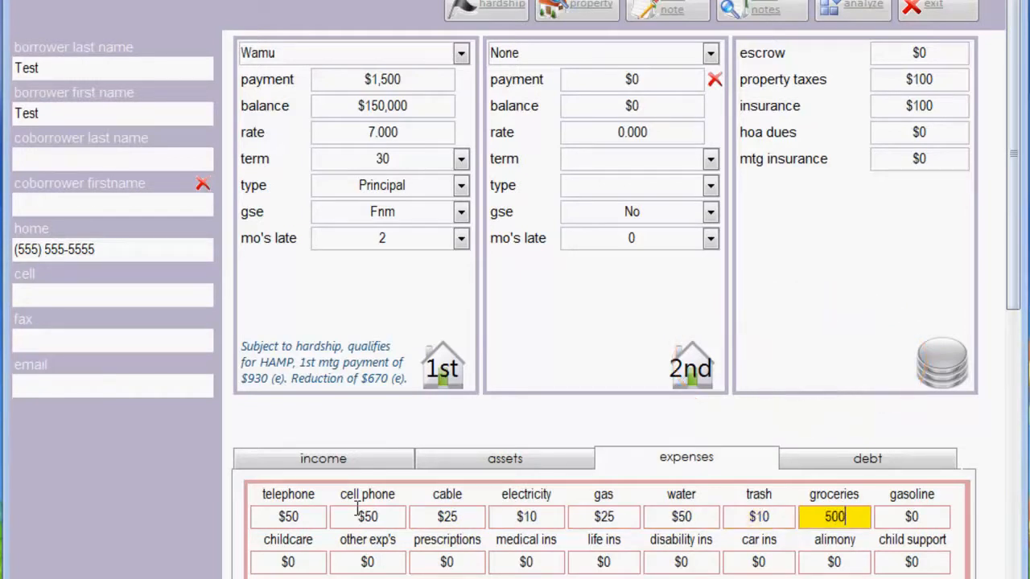
key("Tab")
Enter the borrower's debts: credit card payment $100, credit card owed $1,000 and loan payment 0
left_click(808, 473)
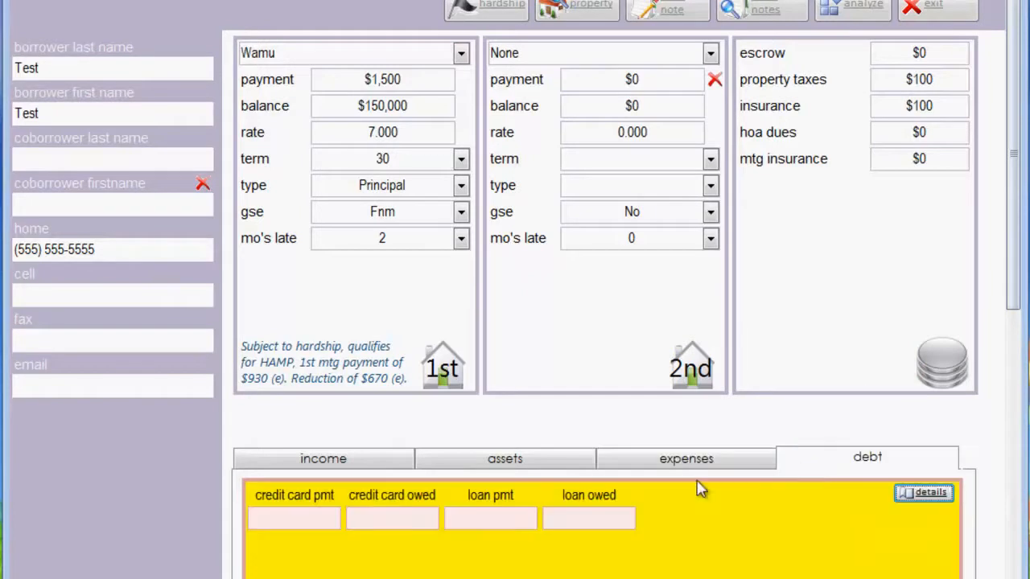
left_click(298, 515)
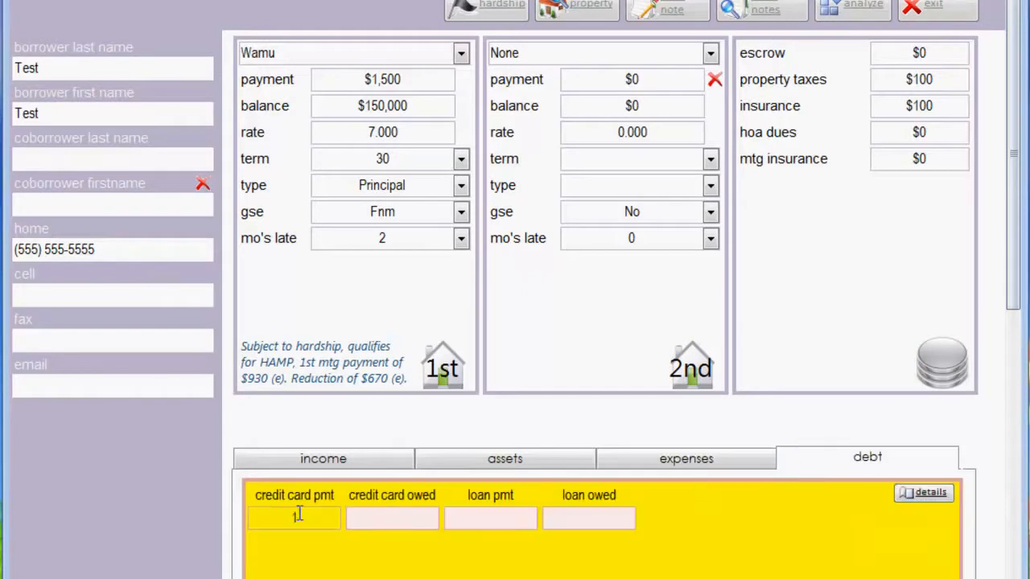
type("100")
key("Tab")
type("1000")
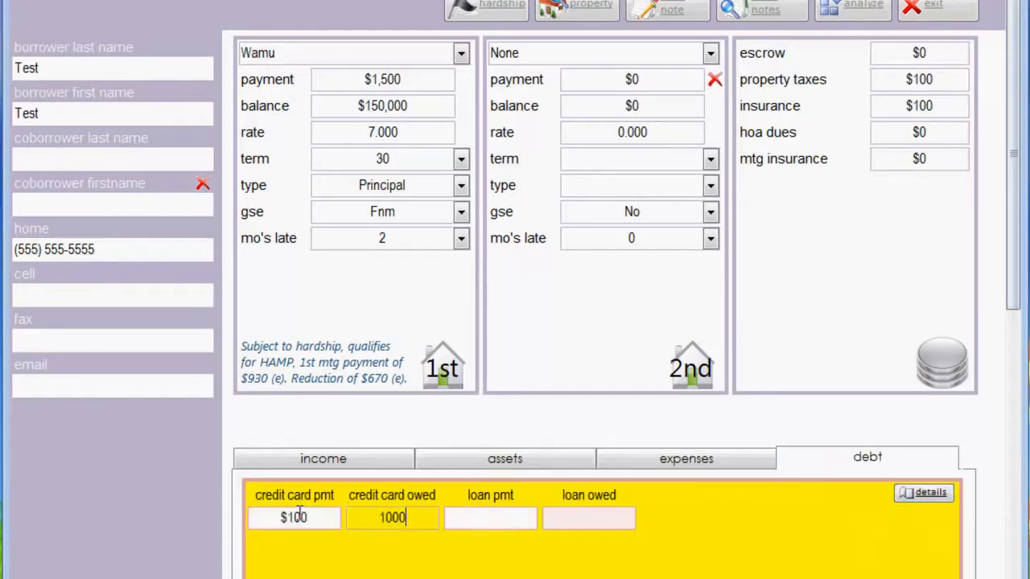
key("Tab")
type("0")
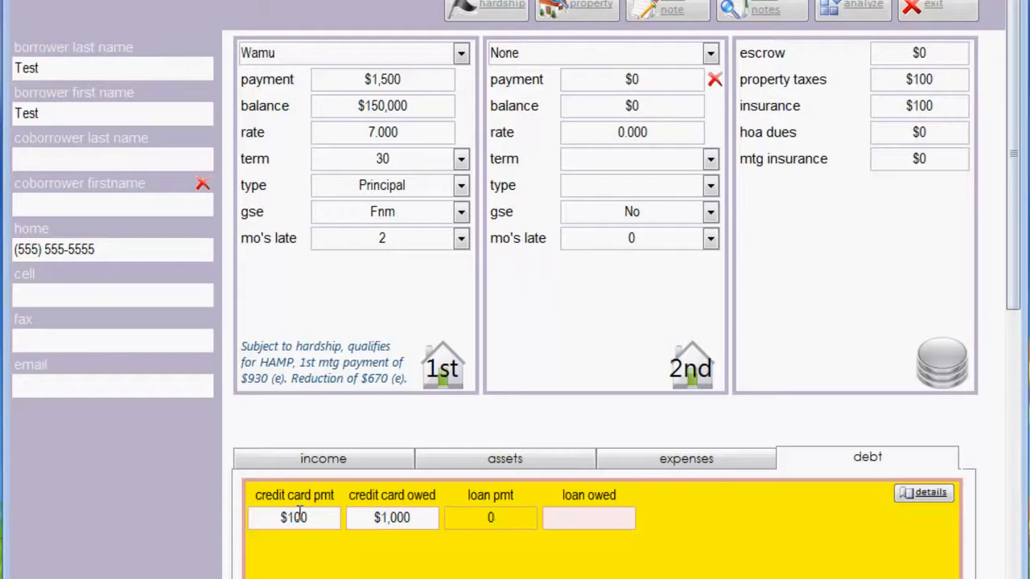
key("Tab")
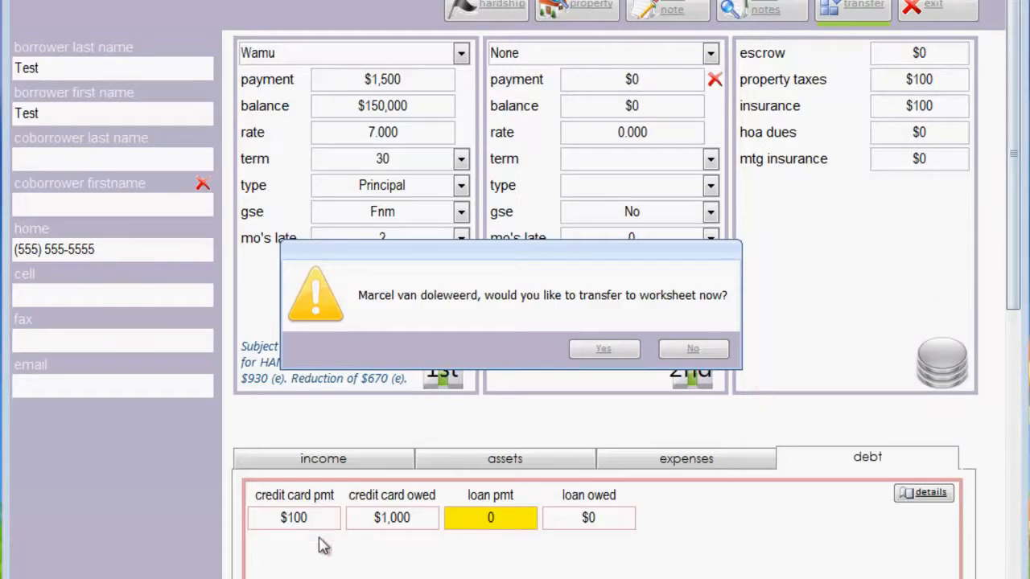
Transfer the borrower's file to the worksheet and set up the first mortgage analysis with no escrow advances
left_click(608, 351)
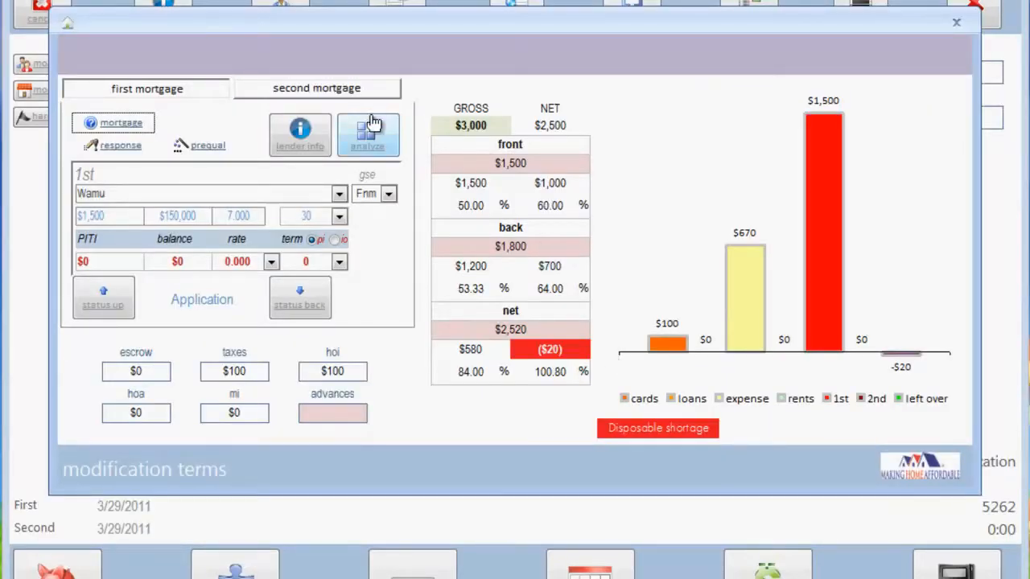
left_click(369, 143)
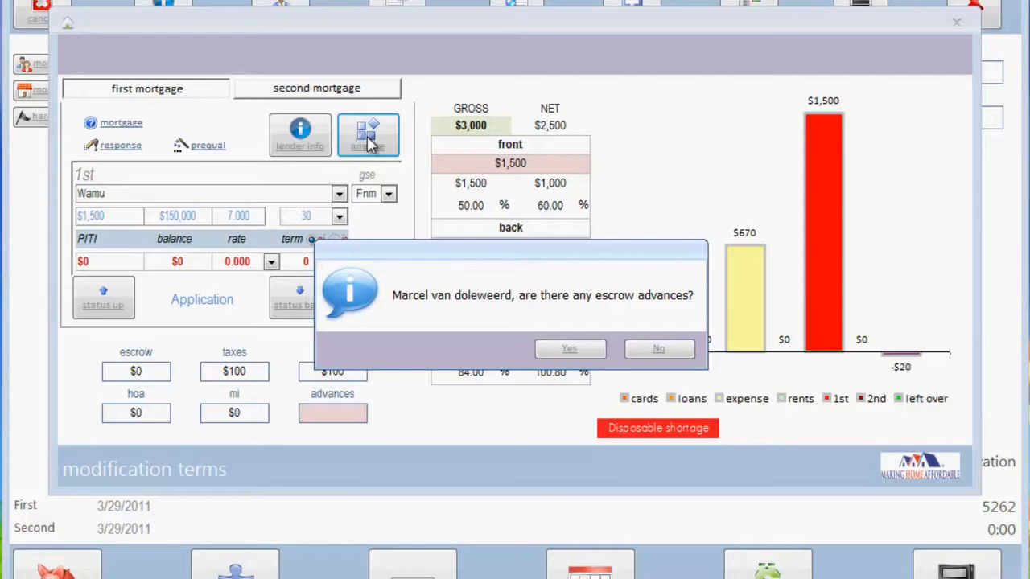
left_click(658, 352)
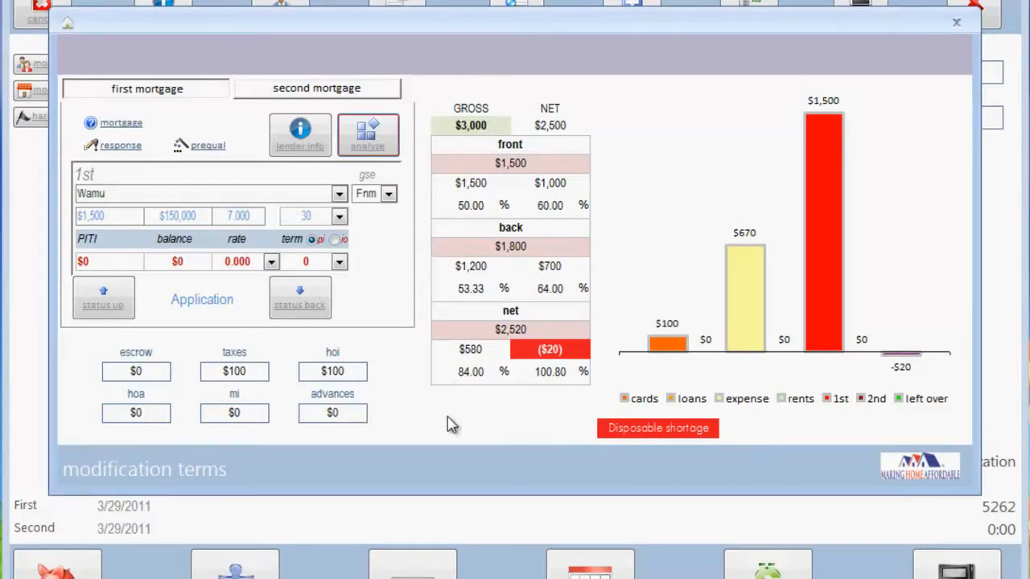
Analyze the first mortgage and apply the 30-year modification option at 4.00%, then close the modification terms
left_click(371, 143)
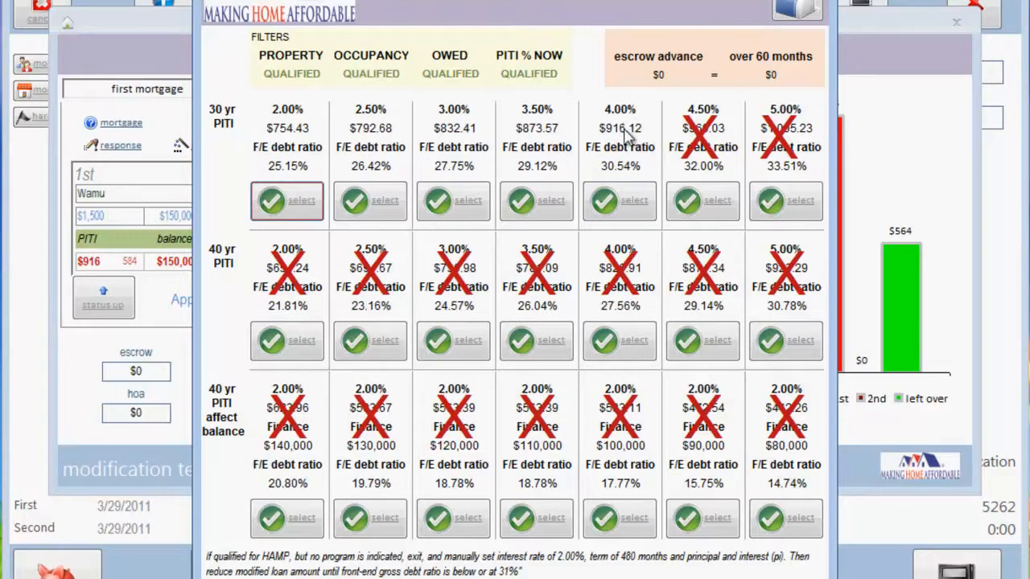
left_click(618, 200)
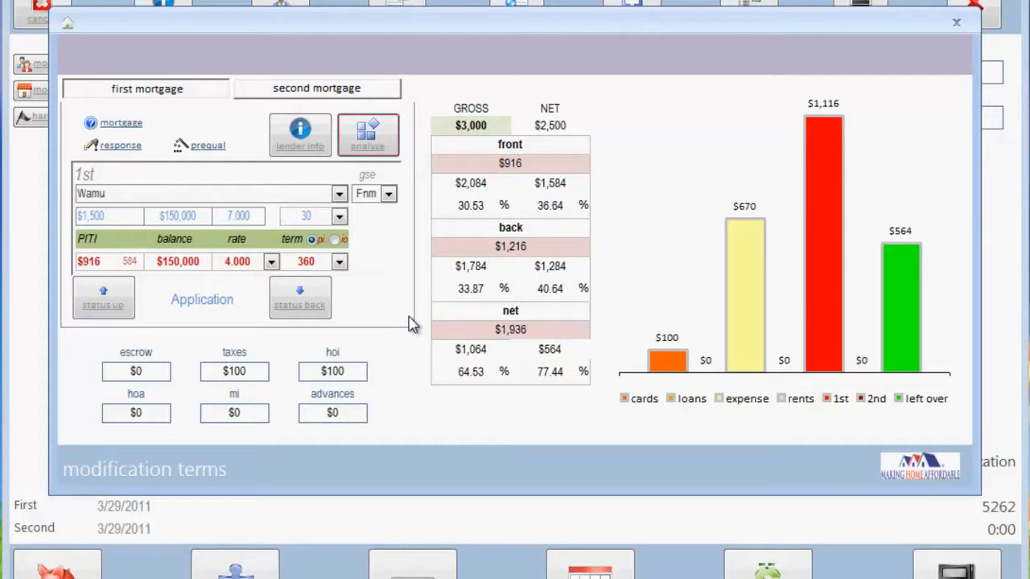
left_click(956, 23)
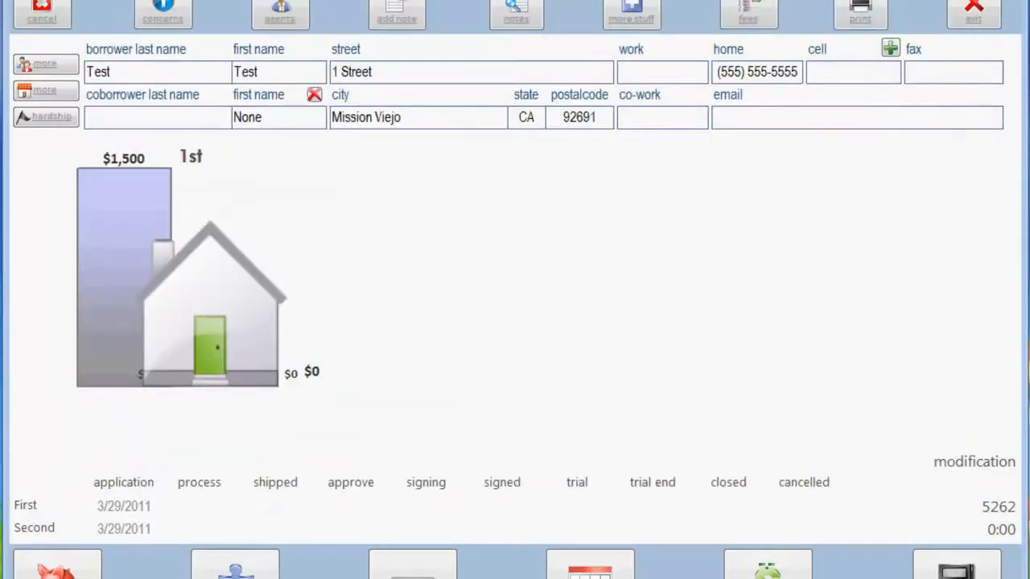
Look through the lender worksheets offered among the file's printable processing documents
left_click(860, 12)
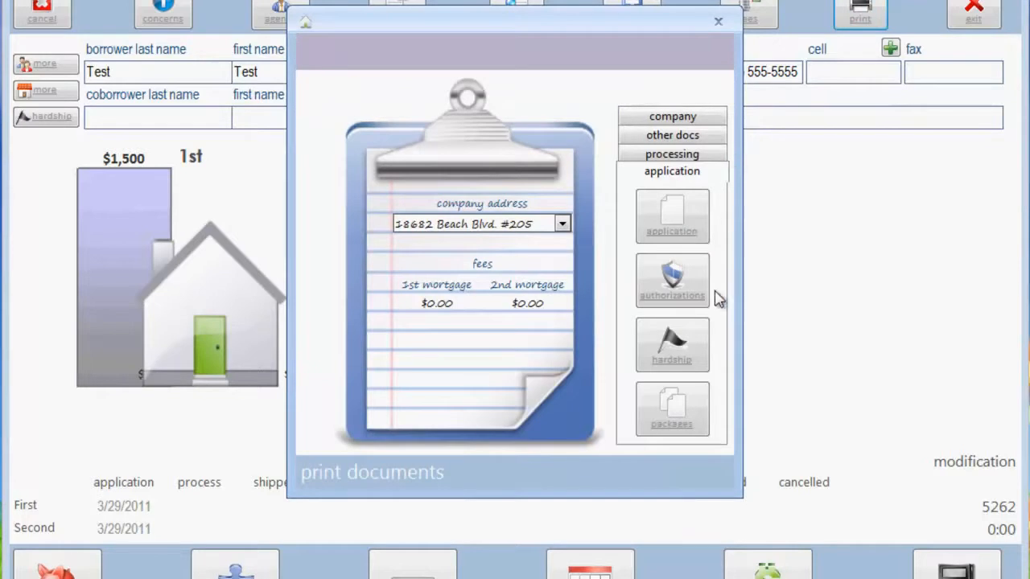
left_click(688, 154)
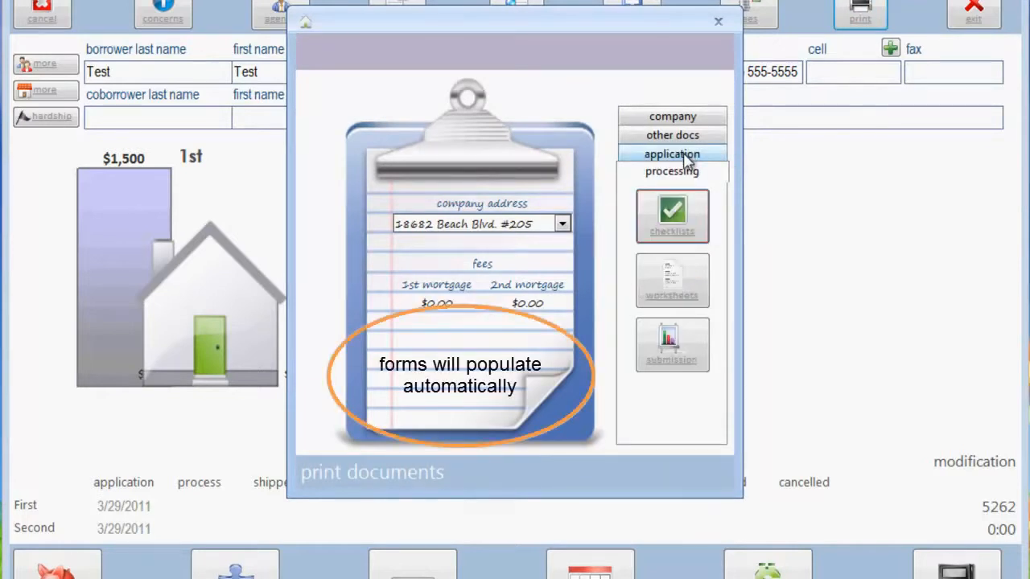
left_click(688, 277)
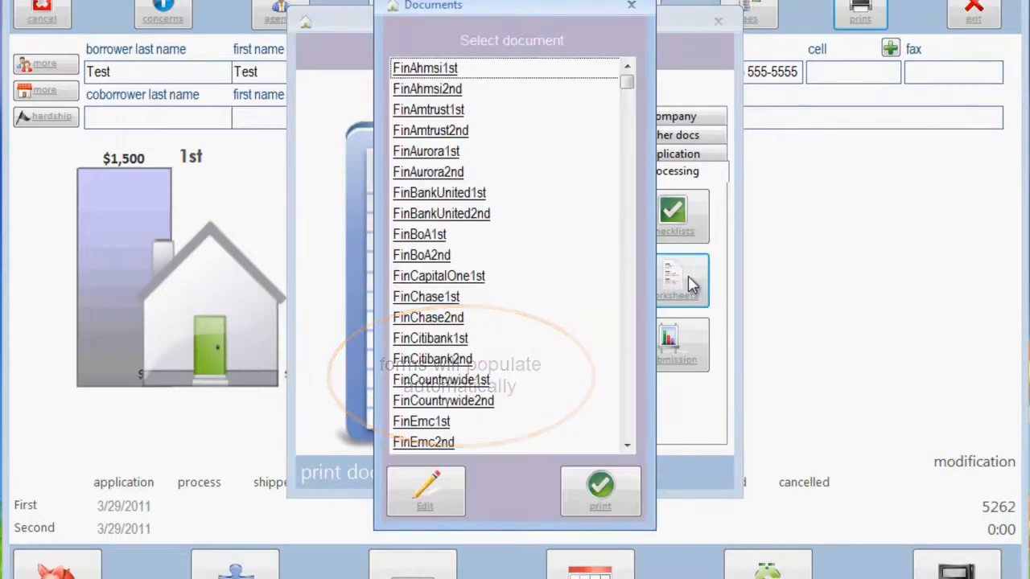
scroll(607, 167, "down", 4)
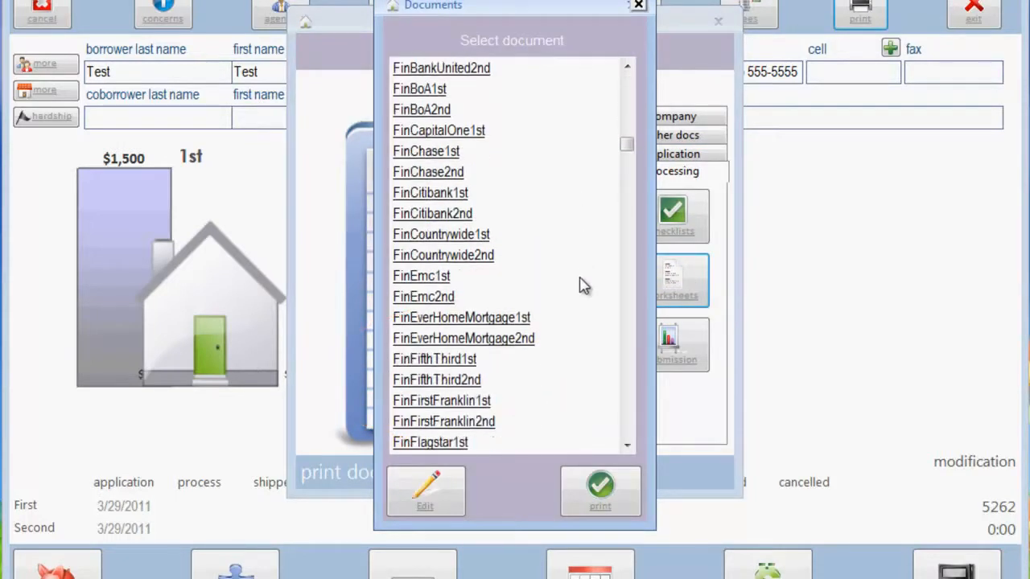
scroll(583, 297, "down", 1)
left_click(638, 7)
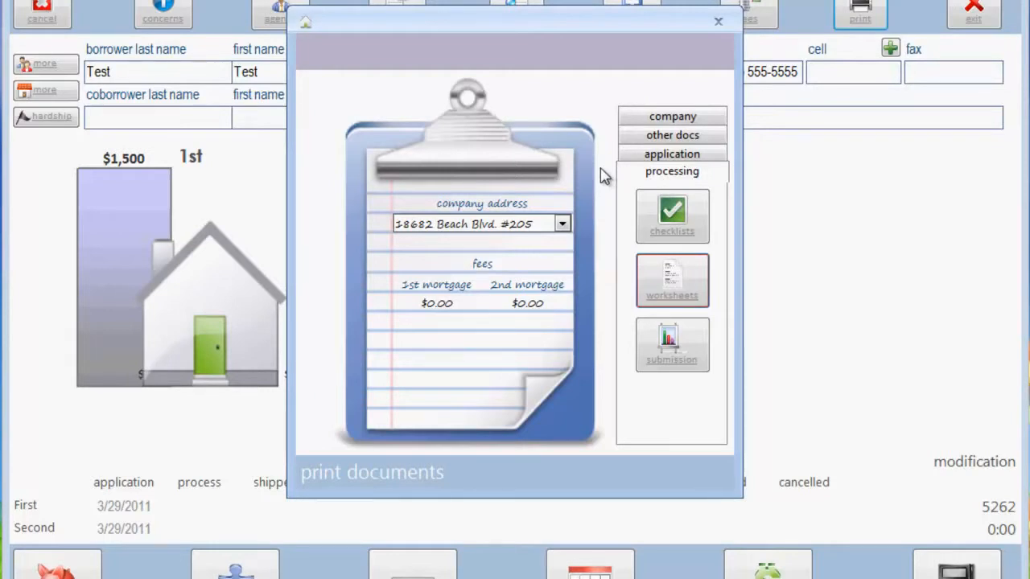
left_click(718, 22)
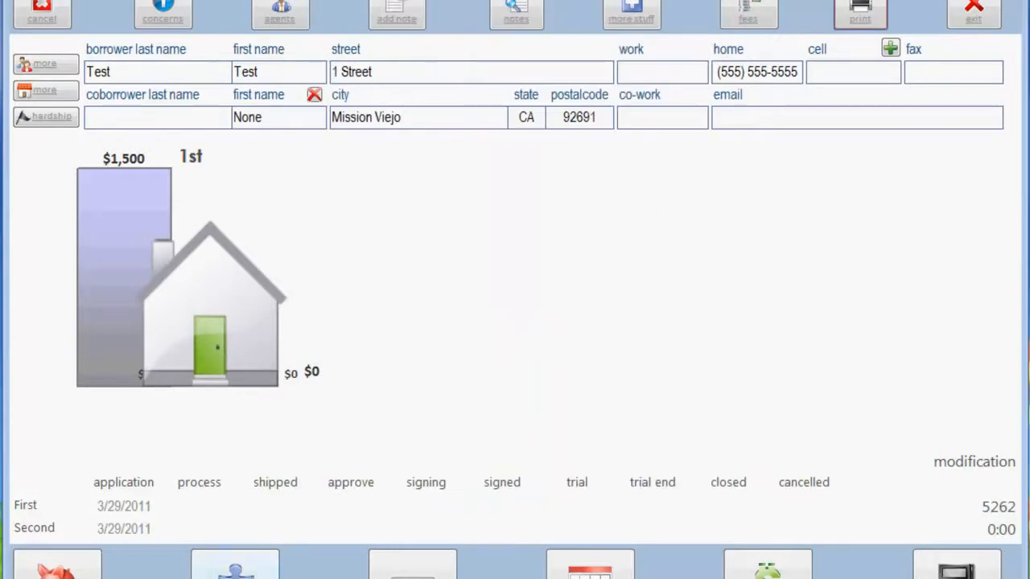
Create the standard condition list automatically for the borrower's file and close the conditions
left_click(235, 567)
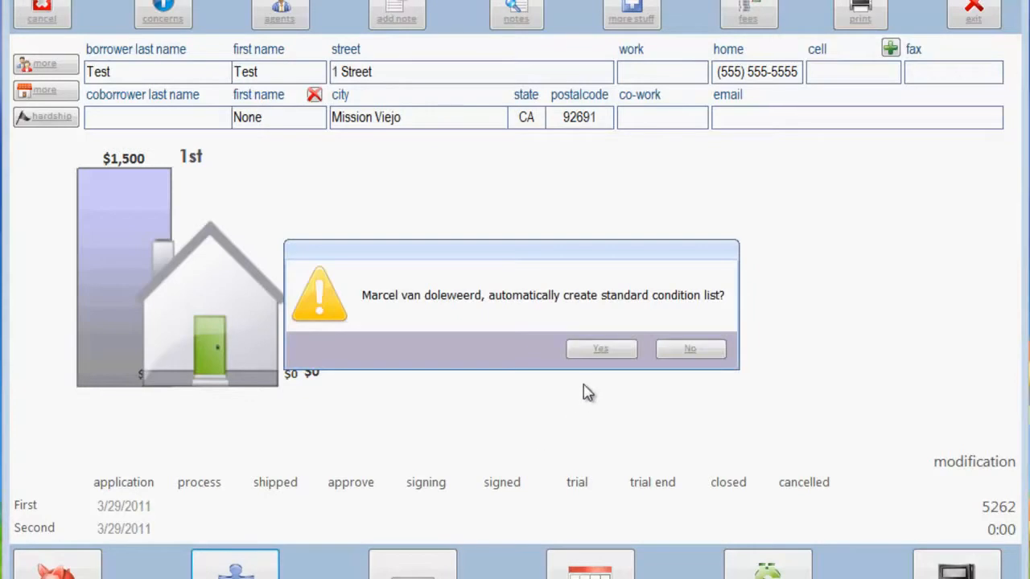
left_click(616, 349)
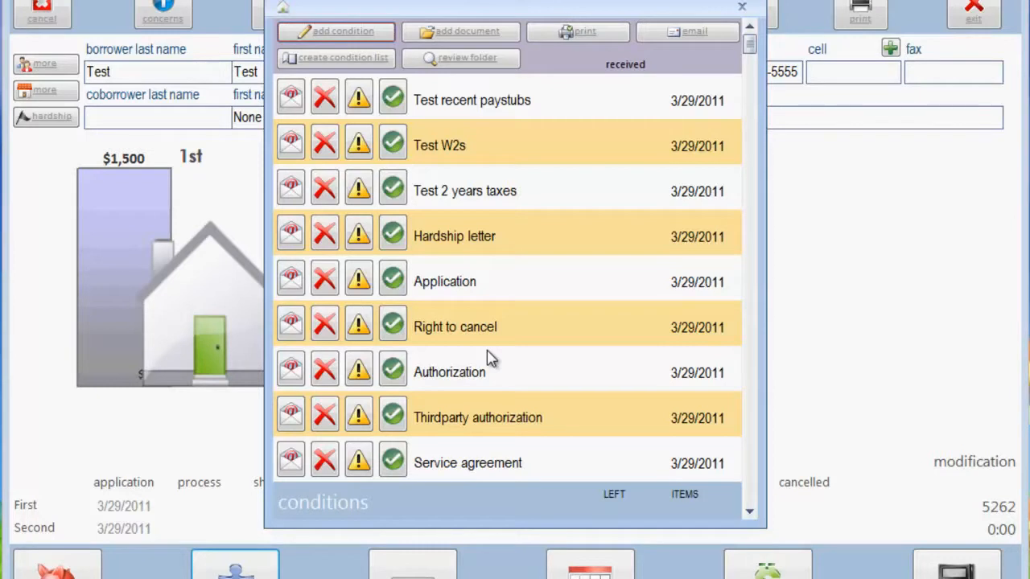
left_click(742, 8)
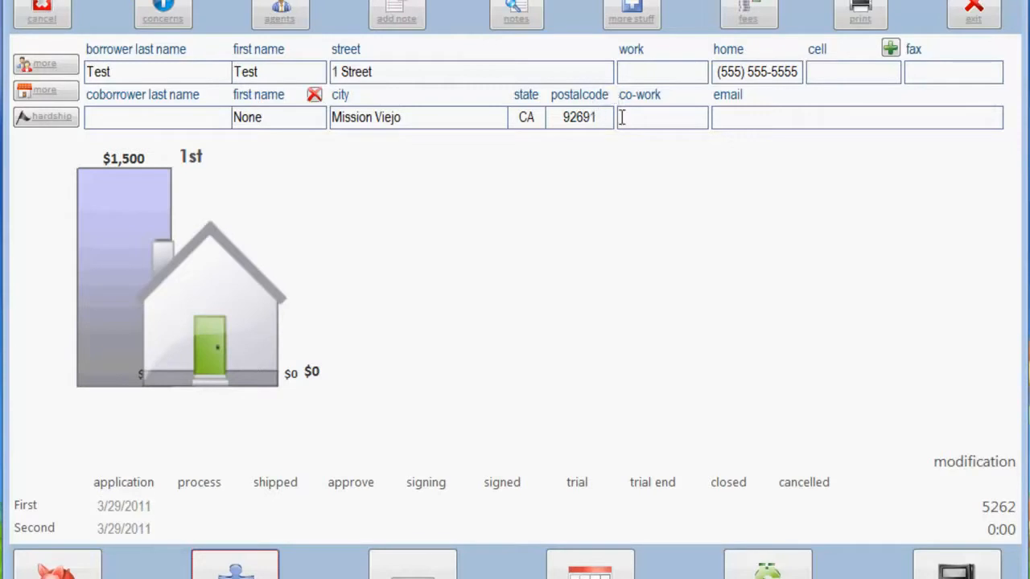
Exit the borrower's file and its follow-up schedule without scheduling anything, returning to the main dashboard
left_click(983, 14)
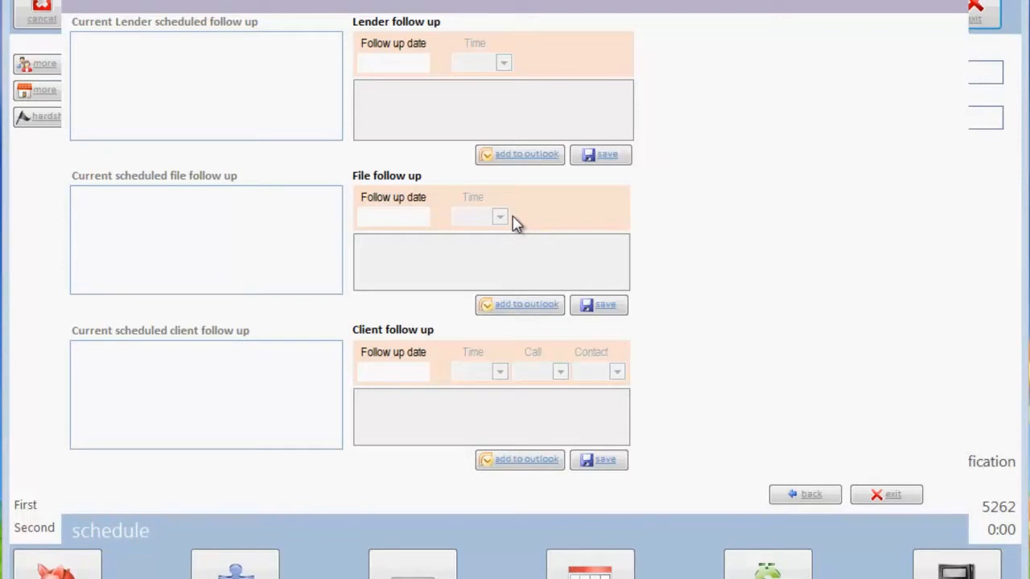
left_click(885, 497)
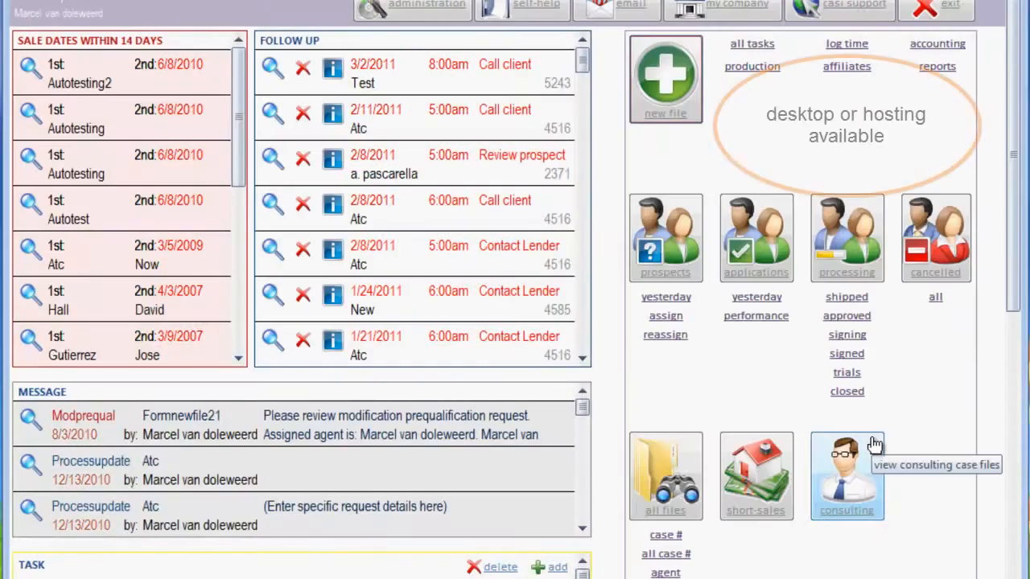